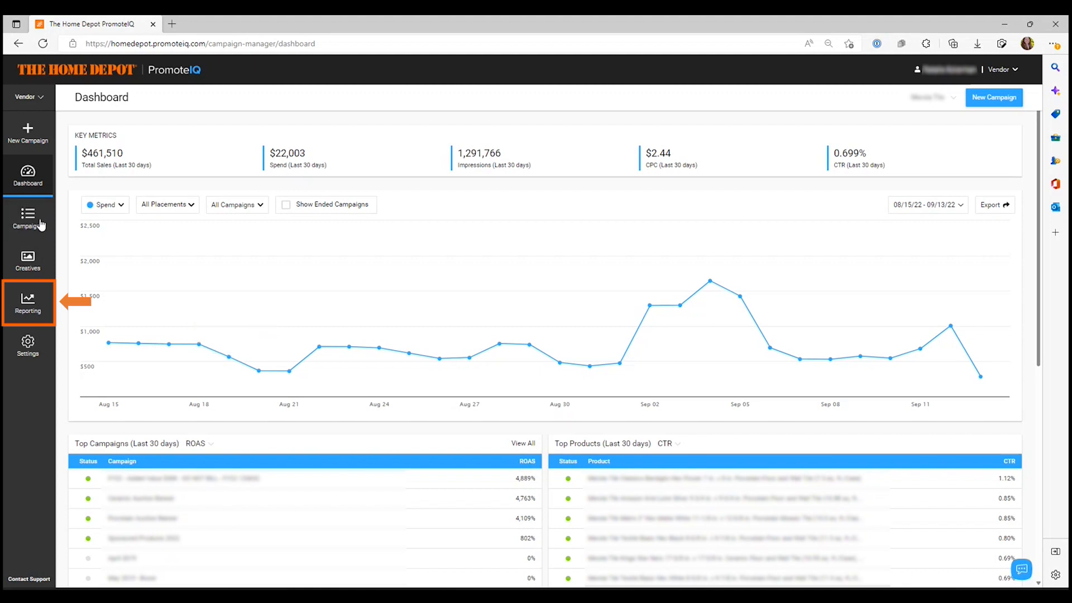
# Step: Open the reporting area, look over the saved reports and start a new report
pyautogui.click(30, 314)
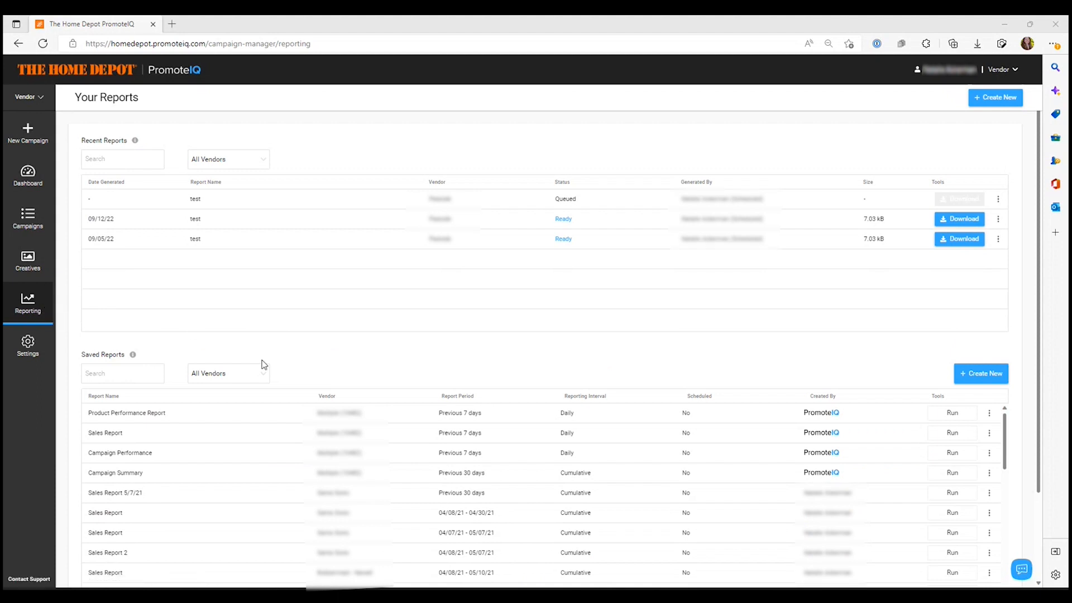
pyautogui.scroll(-2, 263, 363)
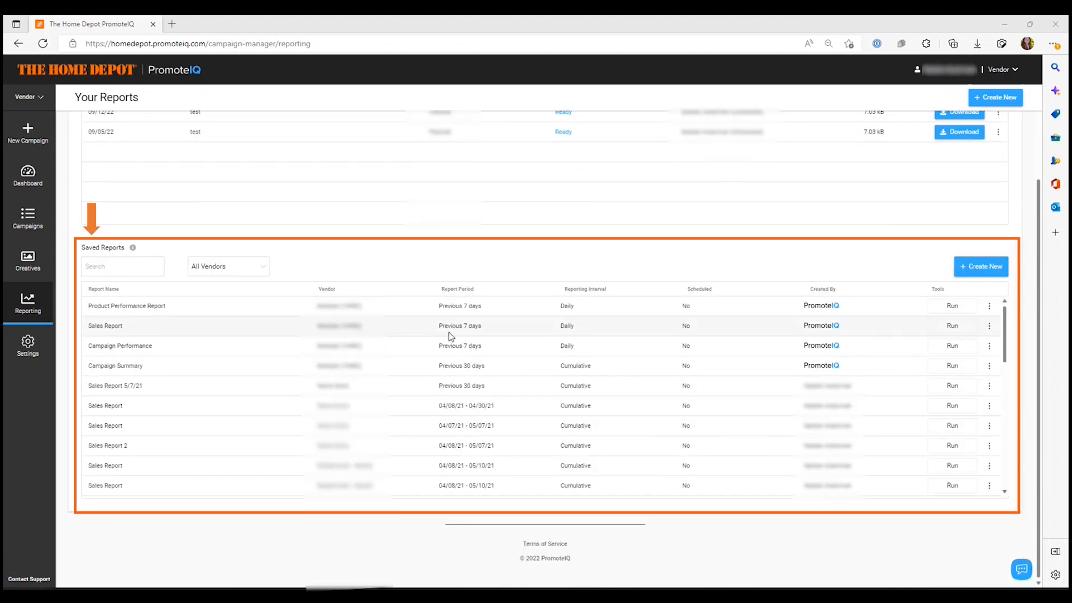
pyautogui.scroll(2, 448, 339)
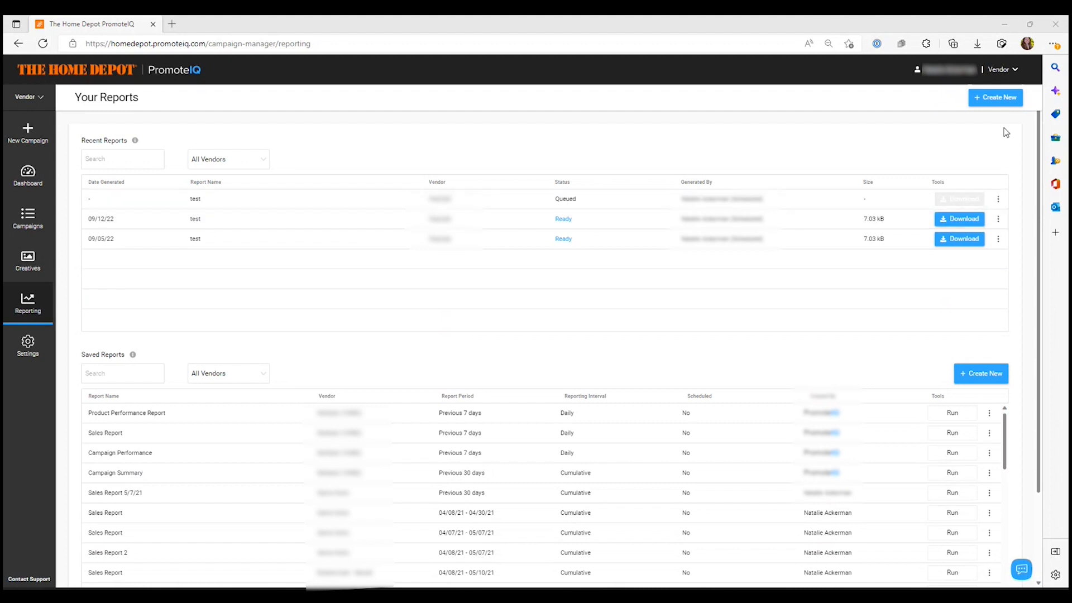
pyautogui.click(996, 100)
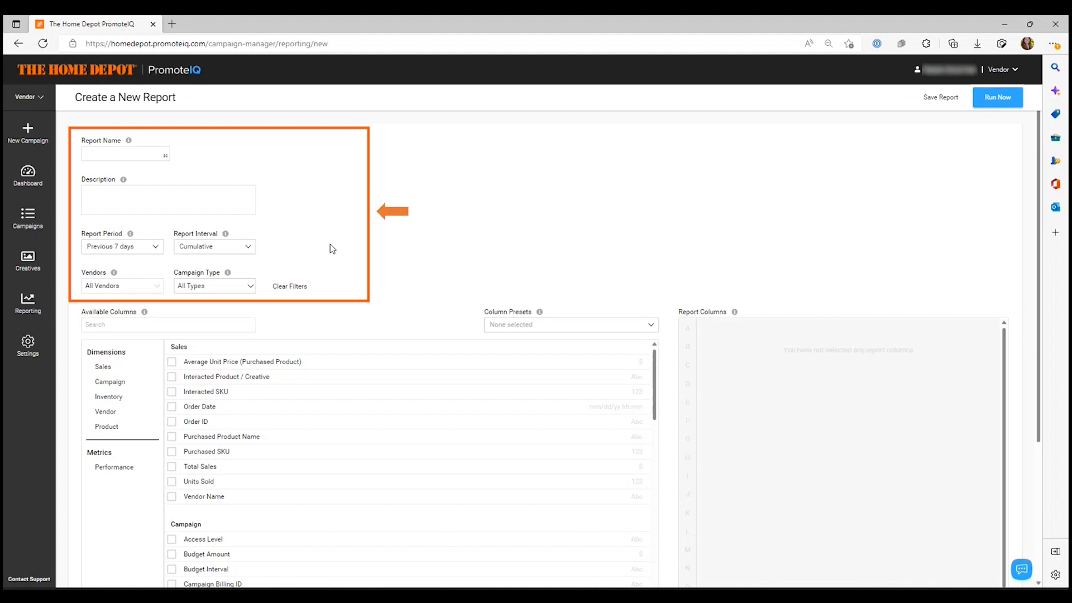
# Step: Look over the new report form and name the report "Campaign Summary"
pyautogui.scroll(-3, 423, 221)
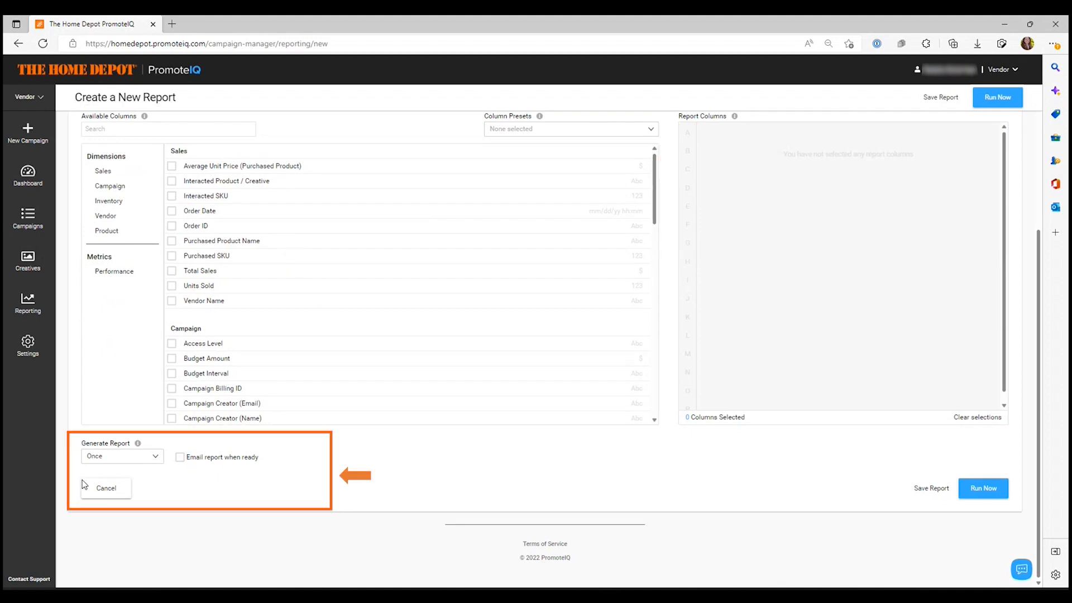
pyautogui.scroll(4, 352, 497)
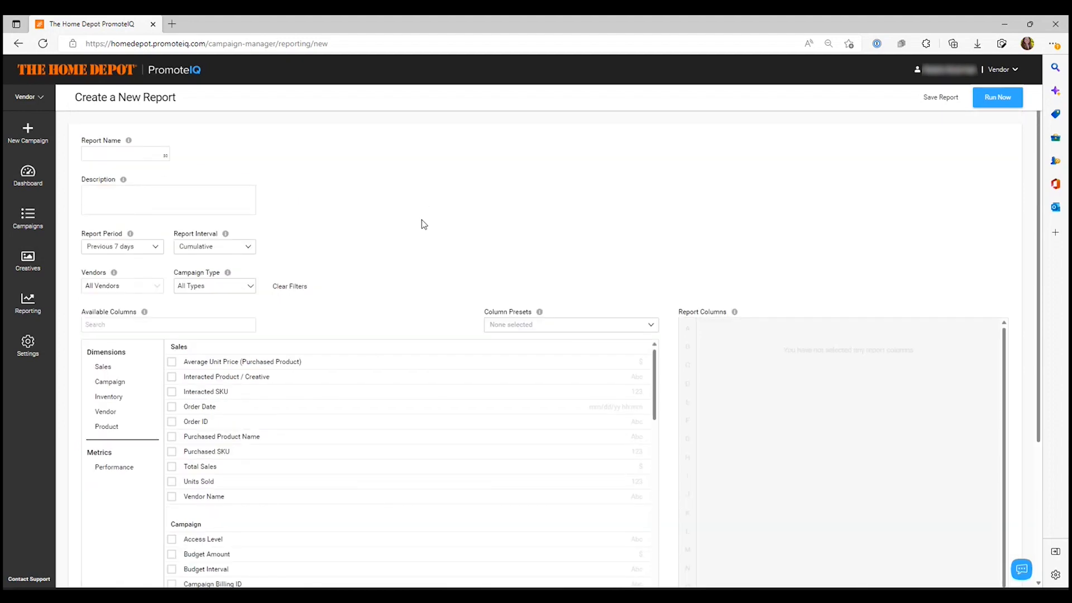
pyautogui.moveTo(128, 143)
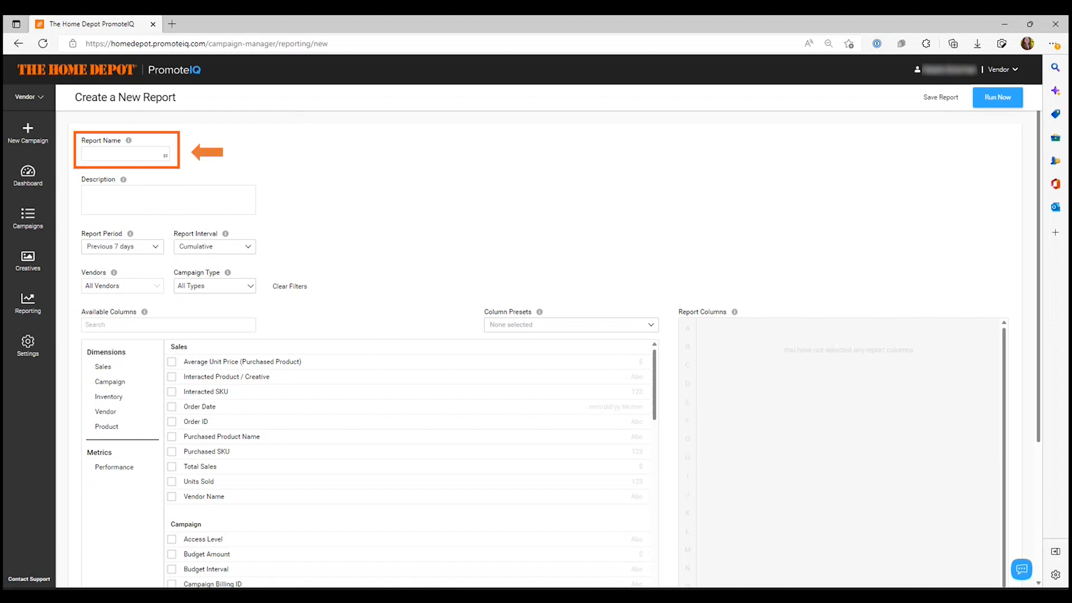
pyautogui.click(98, 160)
pyautogui.write('Campaign Summary')
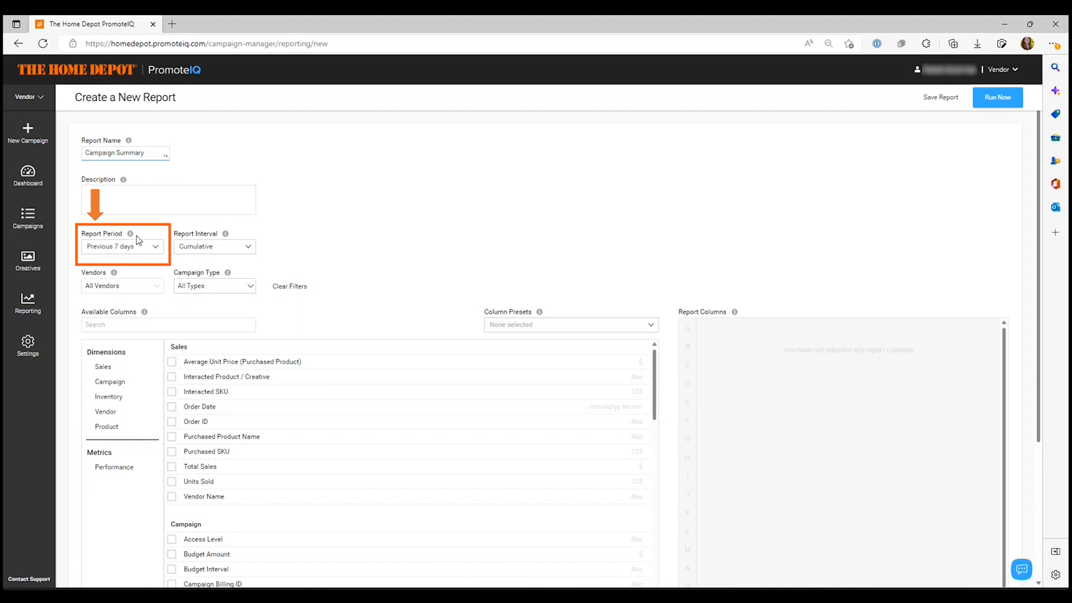
# Step: Set the report period to Previous 30 days and the report interval to Daily
pyautogui.click(155, 246)
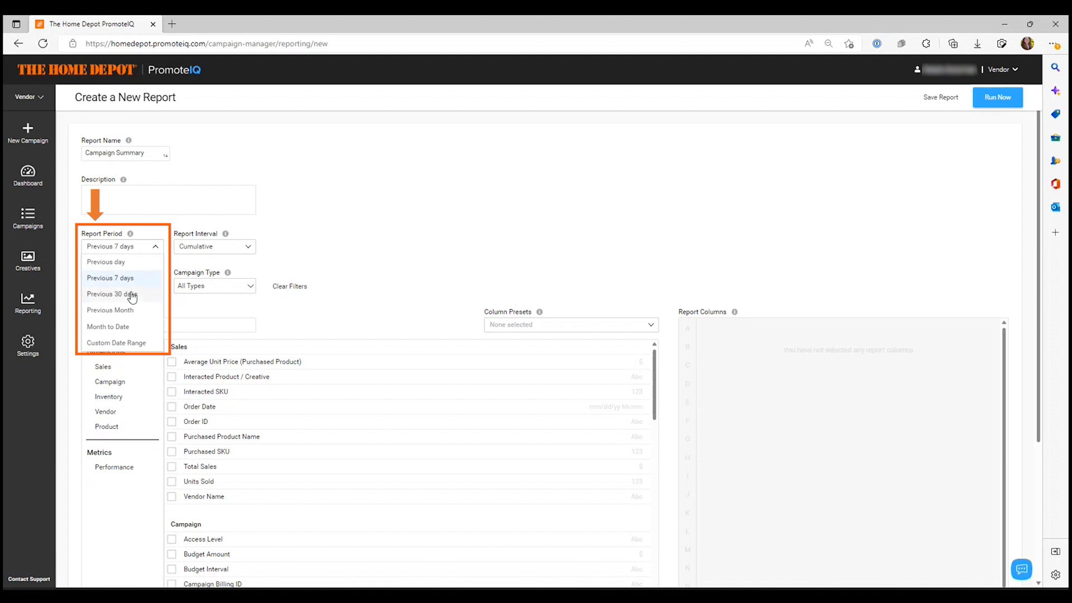
pyautogui.click(132, 294)
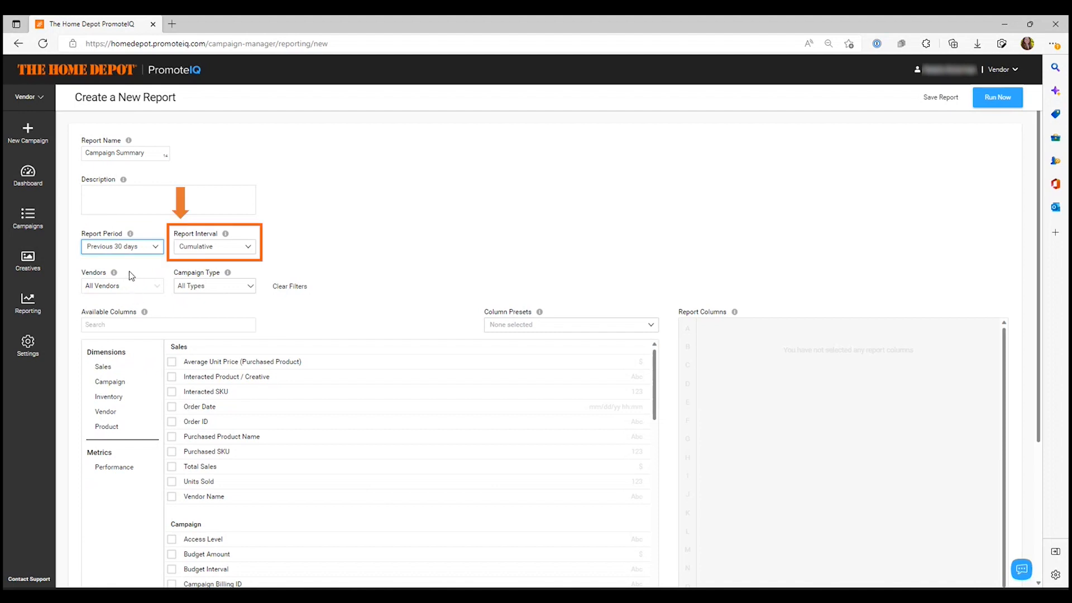
pyautogui.moveTo(226, 237)
pyautogui.click(247, 246)
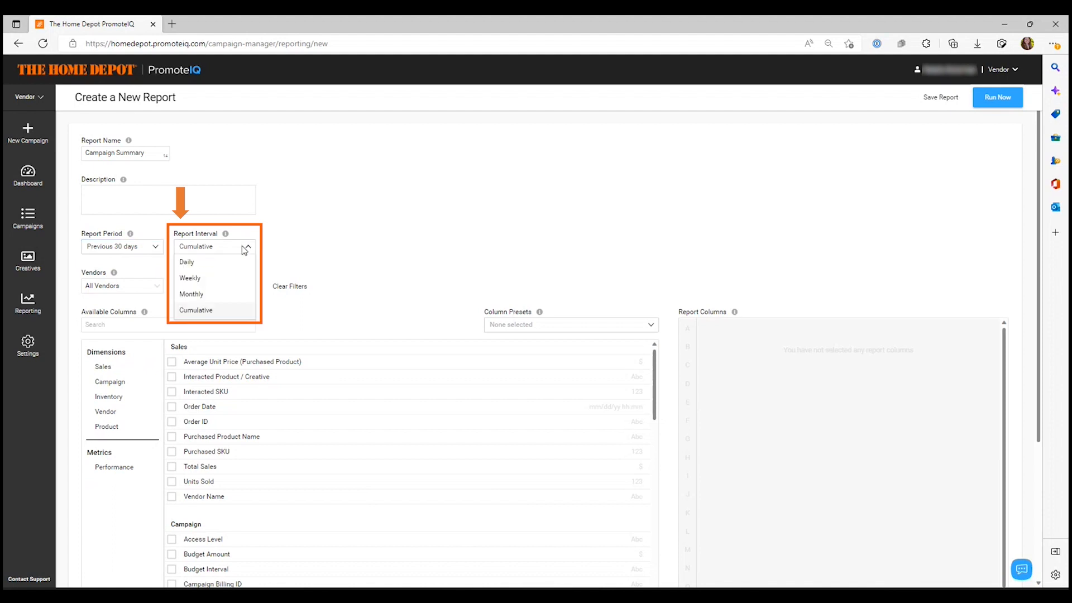
pyautogui.click(199, 266)
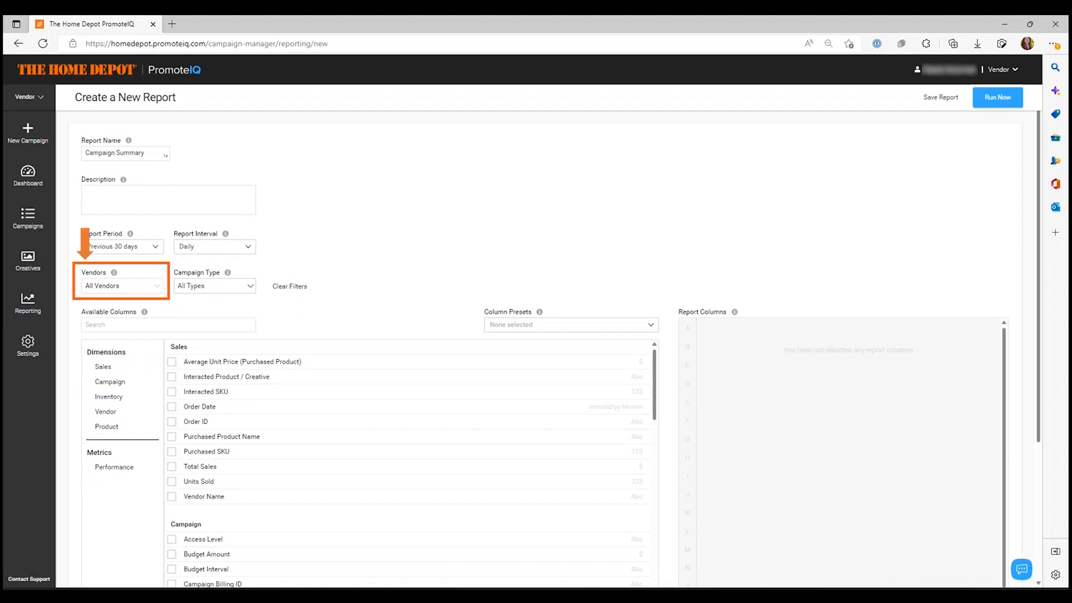
# Step: Filter the report to the fifth vendor listed below All Vendors and to the PLA campaign type
pyautogui.click(130, 287)
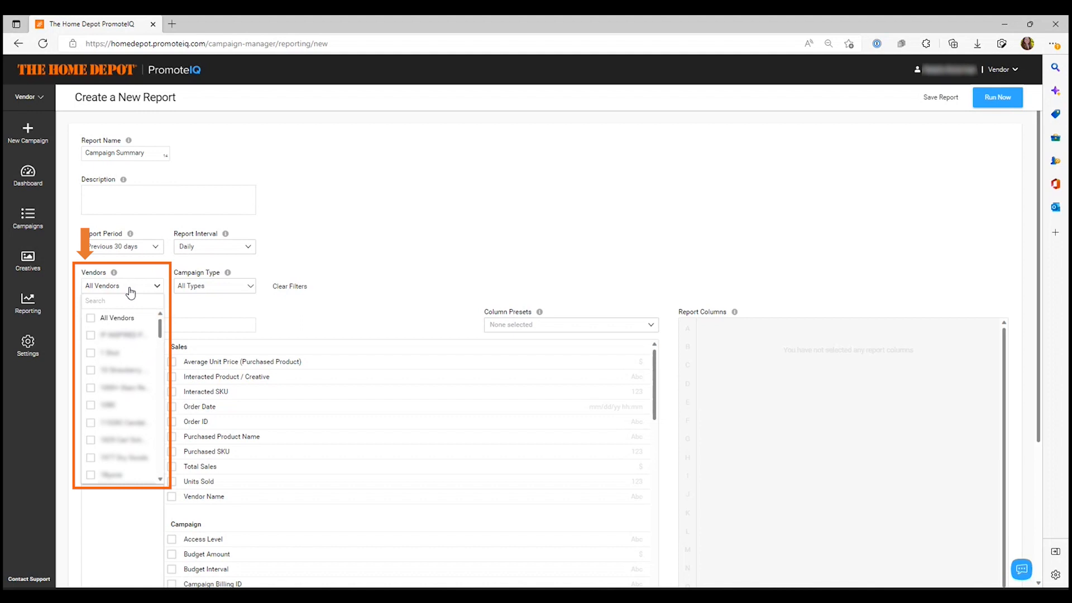
pyautogui.click(90, 405)
pyautogui.click(440, 245)
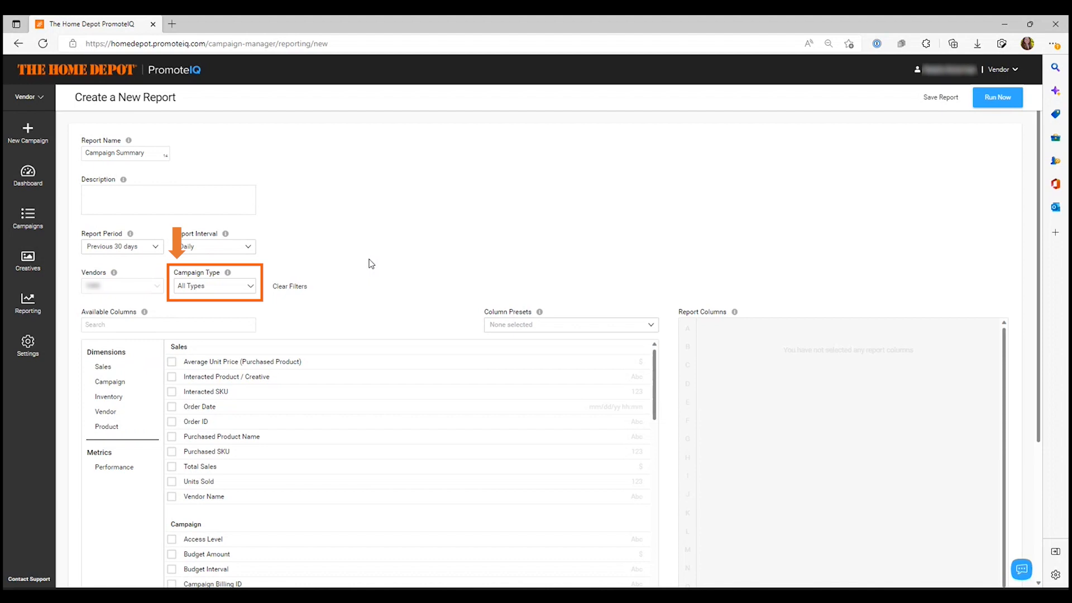
pyautogui.click(249, 286)
pyautogui.click(216, 309)
pyautogui.click(458, 251)
# Step: Browse the available report columns, apply the Sales Report column preset and review which columns it selects
pyautogui.scroll(-1, 459, 246)
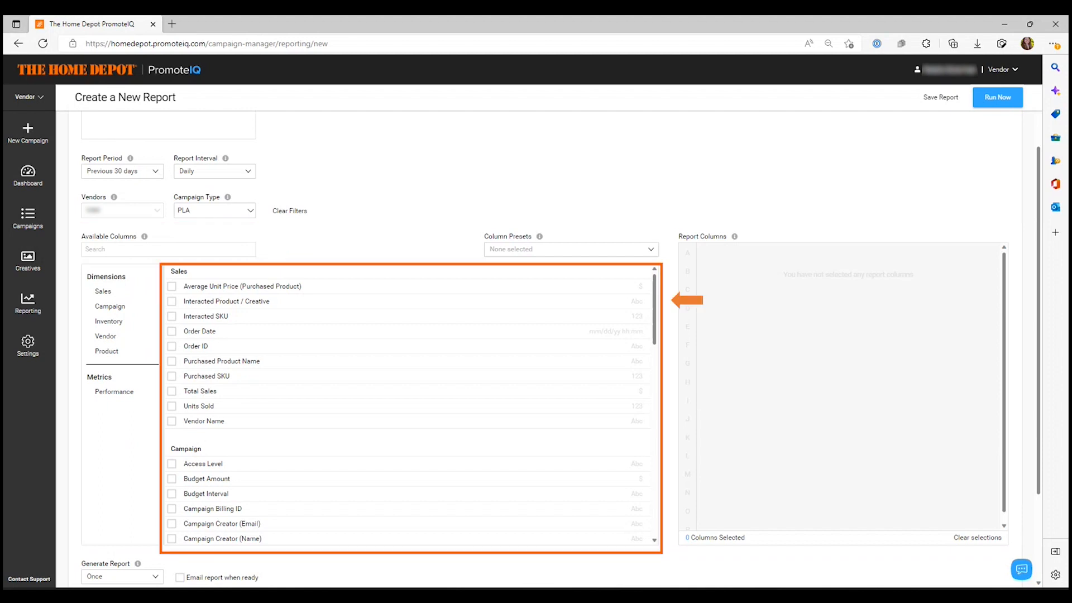
pyautogui.scroll(-5, 261, 373)
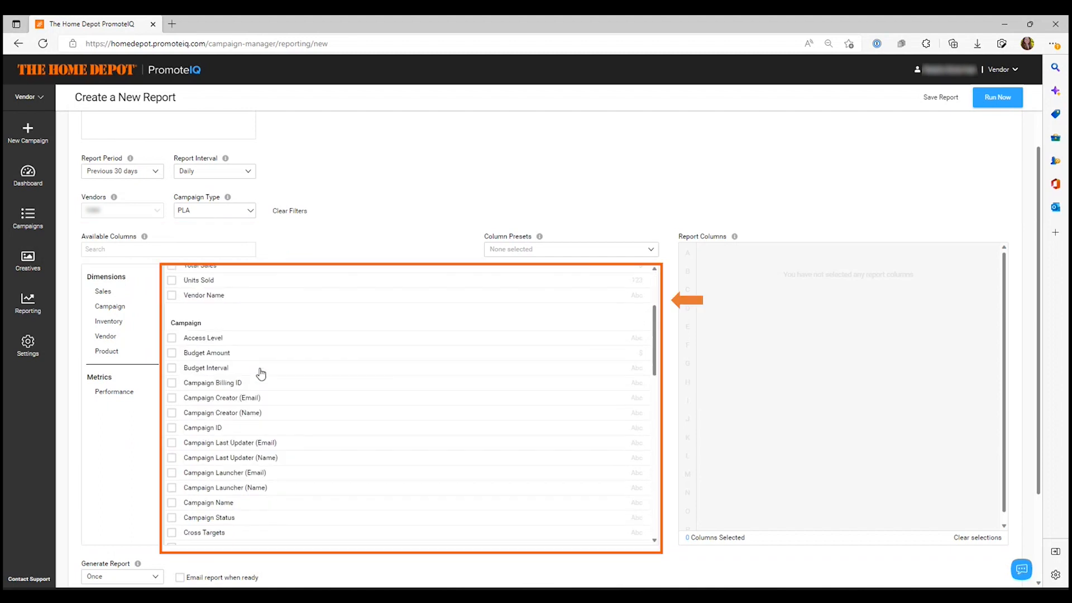
pyautogui.scroll(-7, 261, 374)
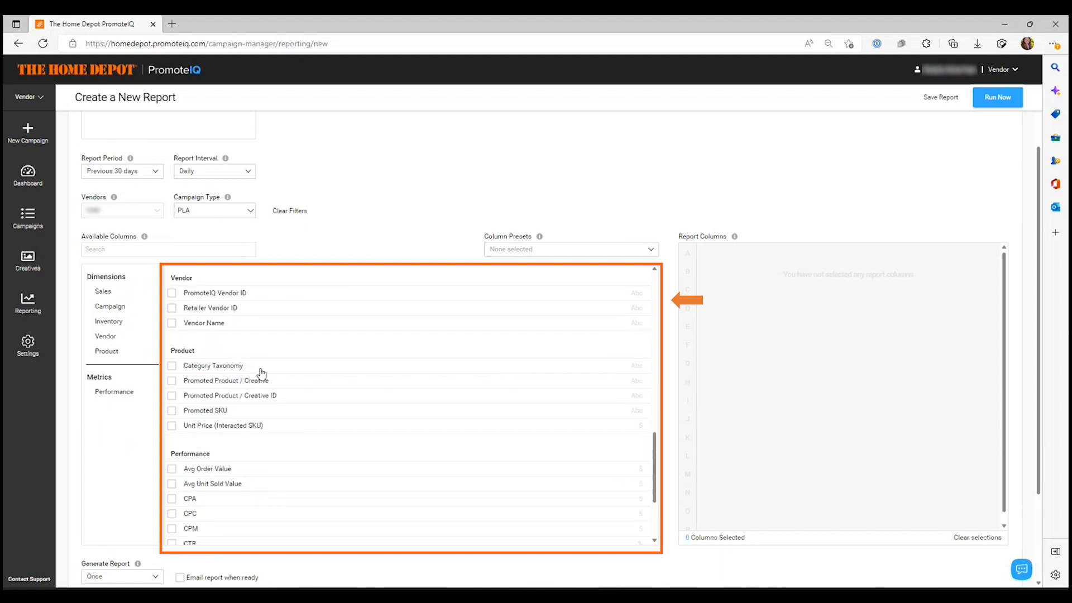
pyautogui.scroll(-1, 261, 374)
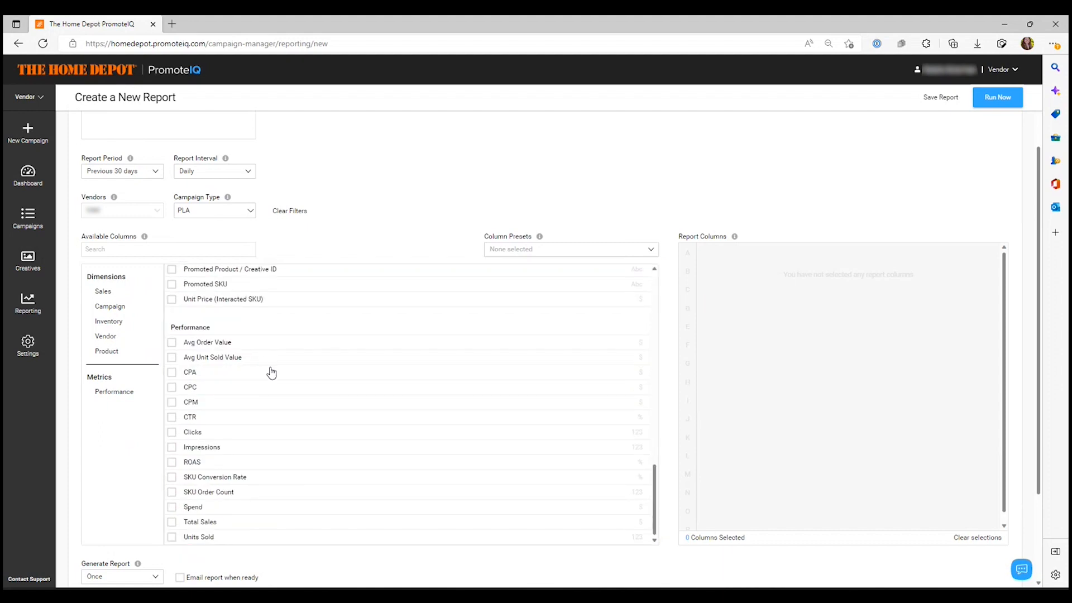
pyautogui.moveTo(222, 345)
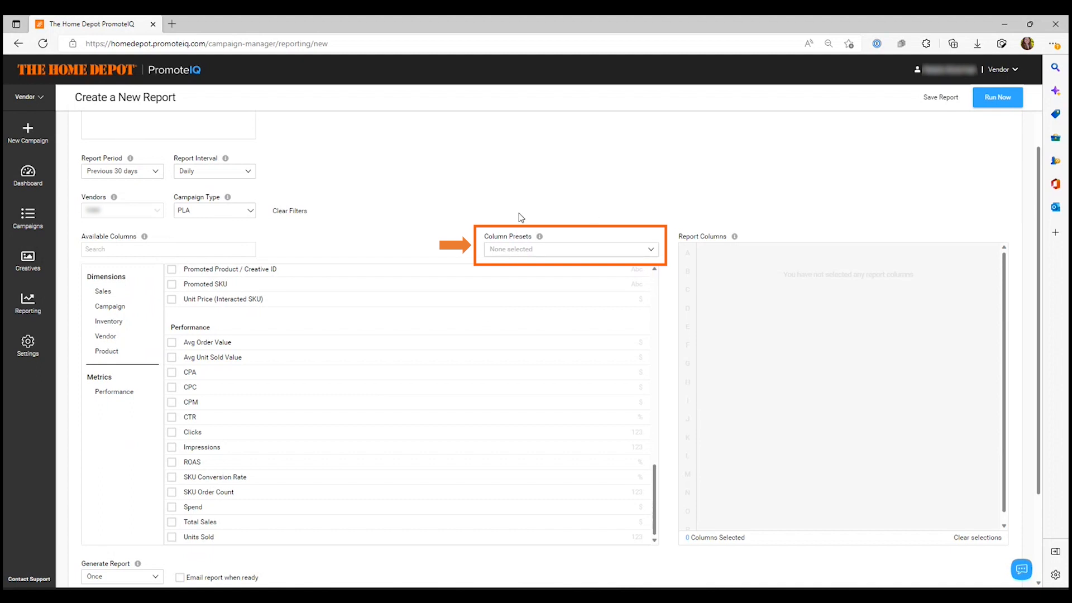
pyautogui.click(605, 256)
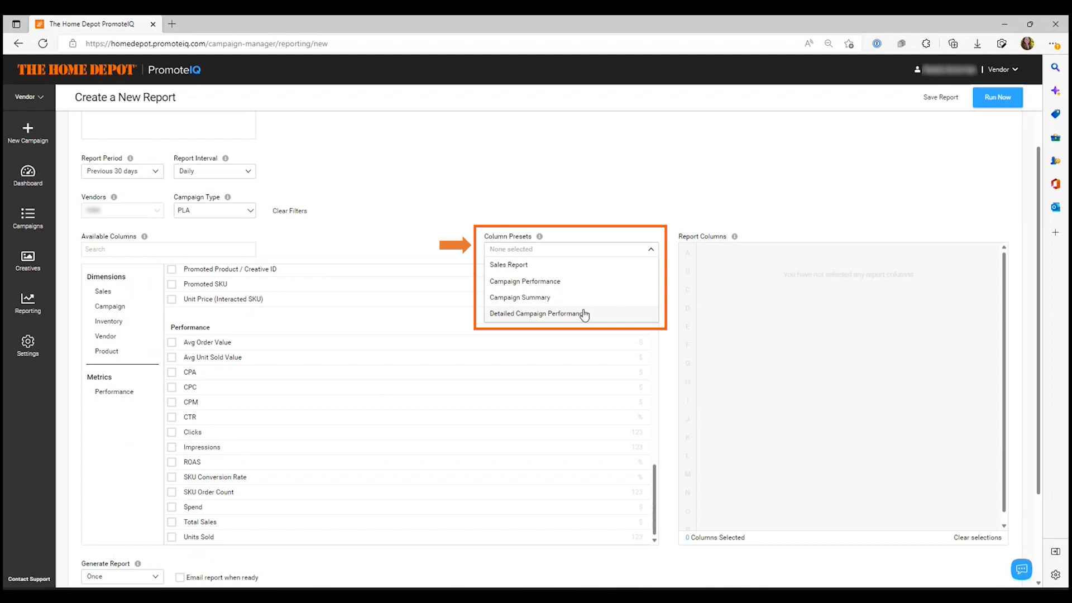
pyautogui.click(556, 267)
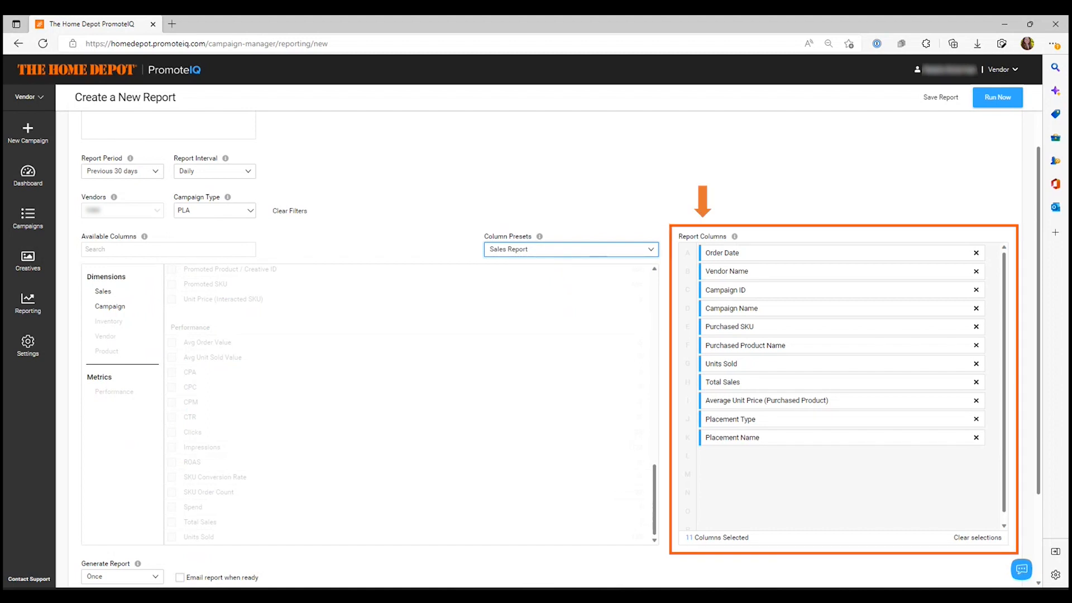
pyautogui.scroll(14, 347, 427)
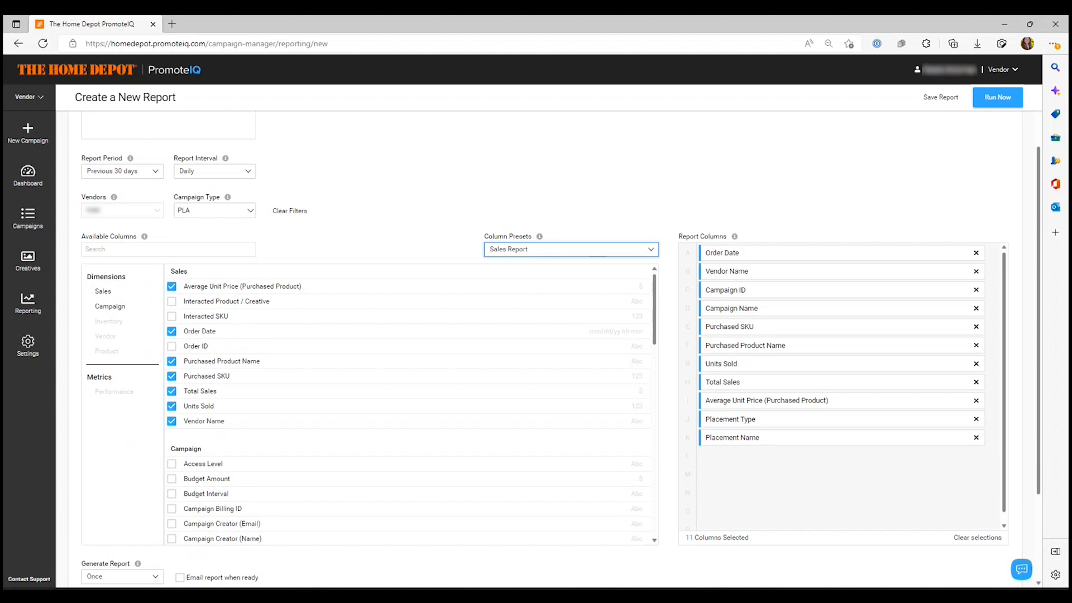
# Step: Try the Campaign Performance column preset and the Campaign Summary column preset
pyautogui.click(617, 248)
pyautogui.click(537, 285)
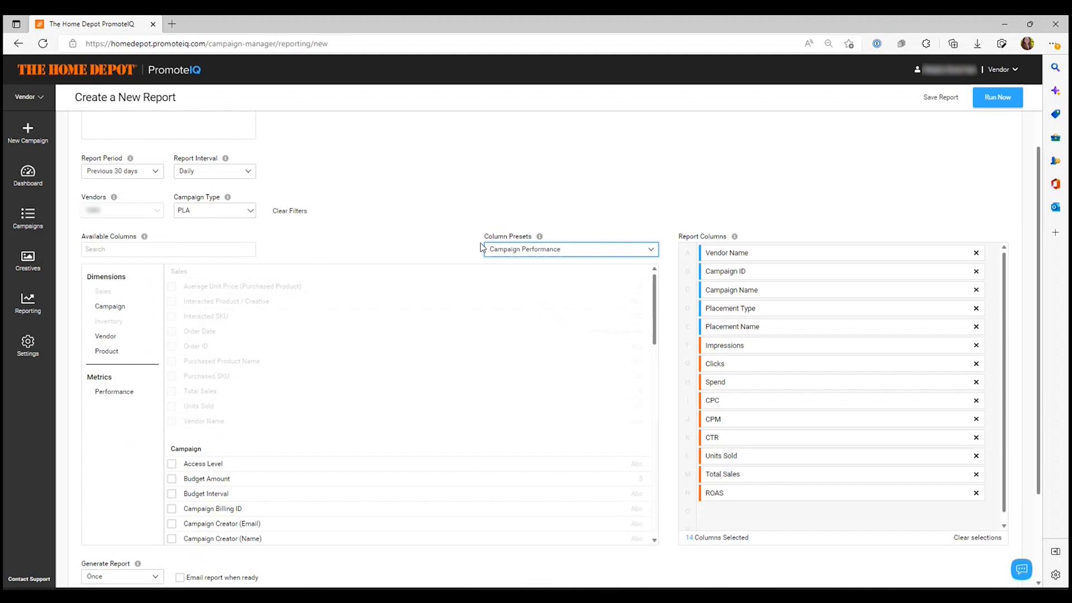
pyautogui.click(501, 253)
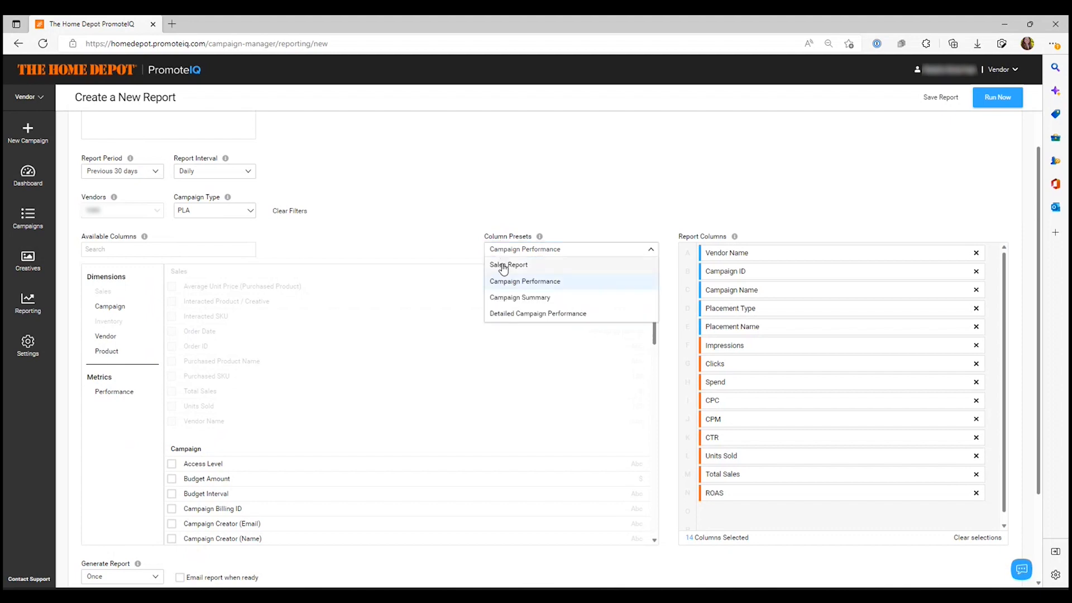
pyautogui.click(505, 297)
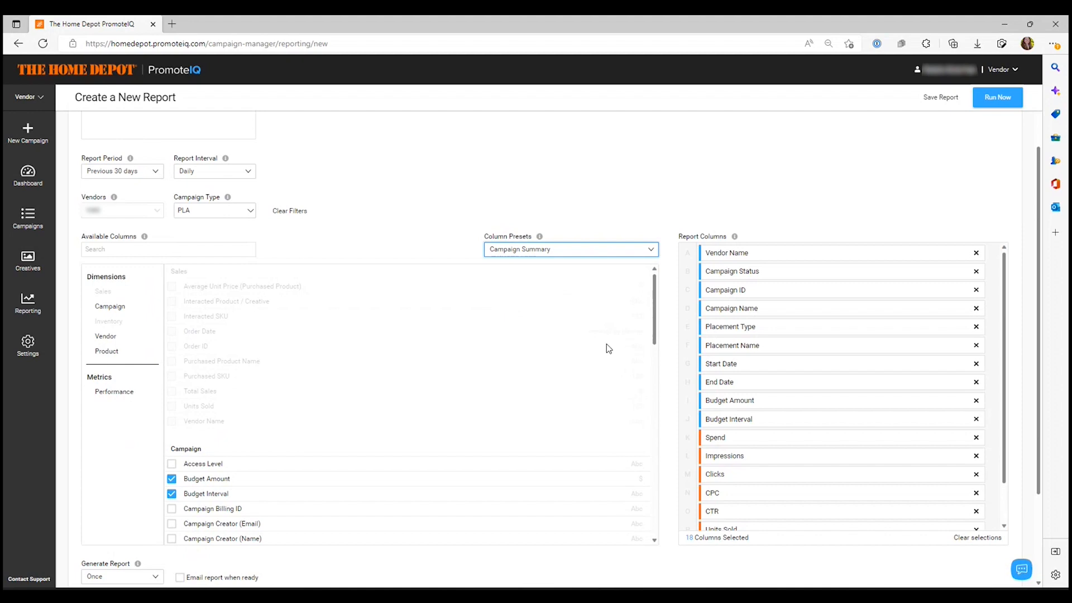
# Step: Apply the Detailed Campaign Performance column preset and add the Budget Amount column to the report
pyautogui.click(547, 252)
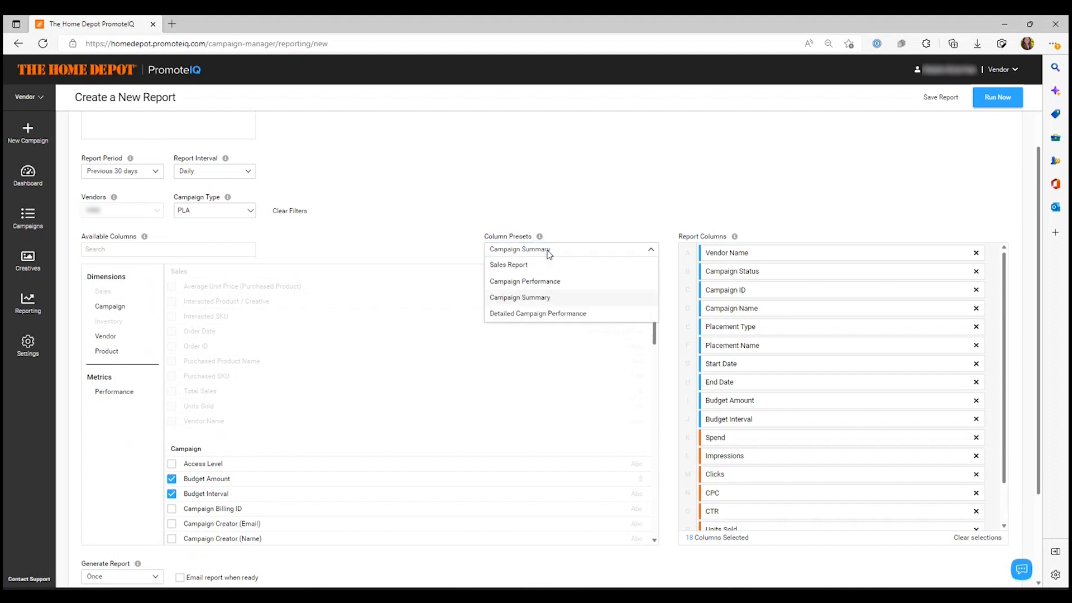
pyautogui.click(523, 314)
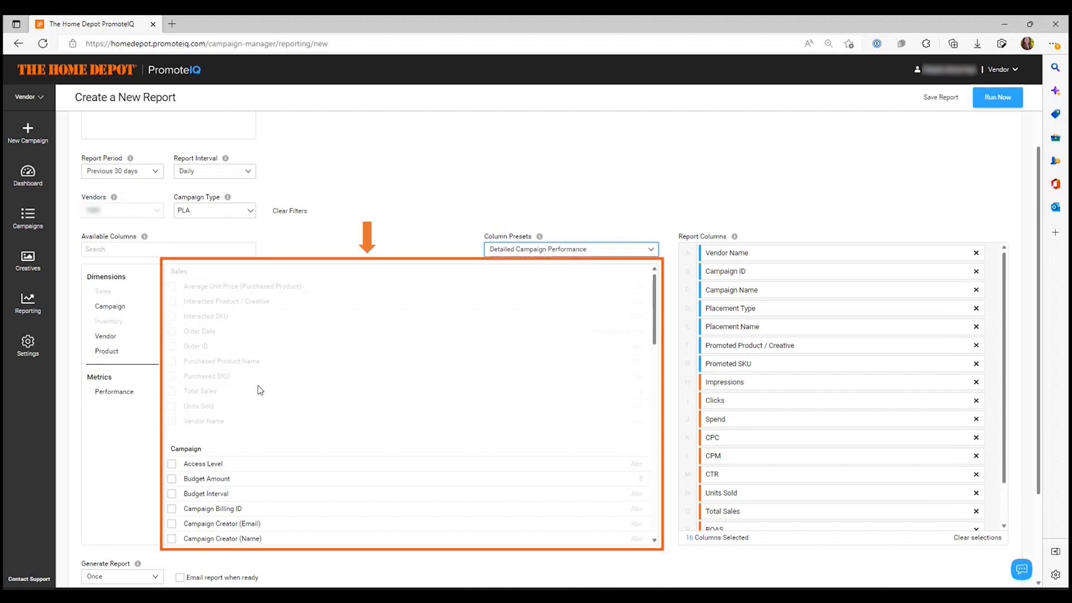
pyautogui.scroll(-3, 247, 384)
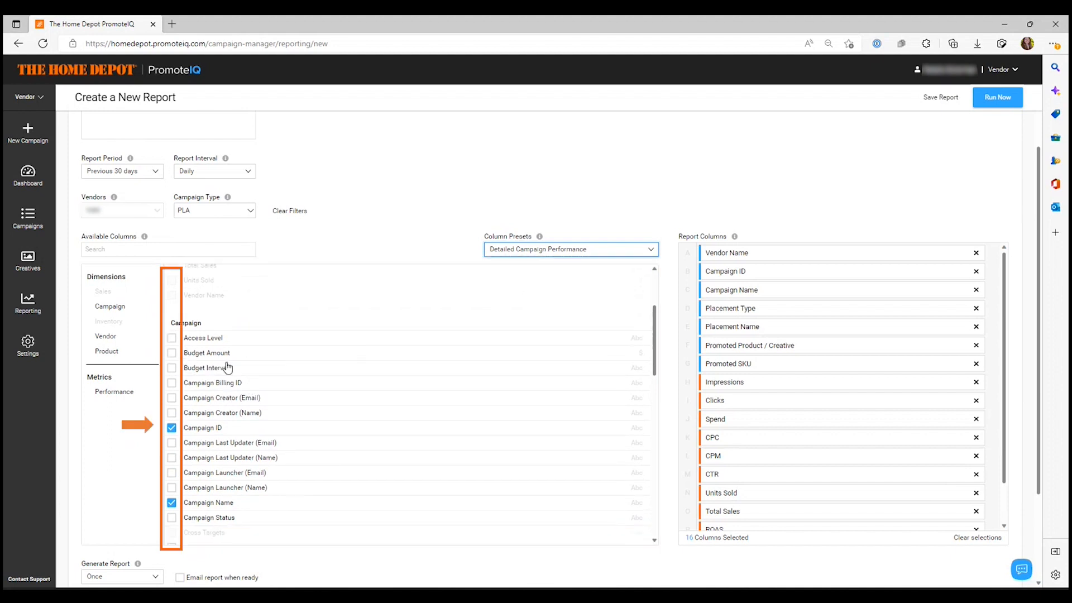
pyautogui.click(171, 354)
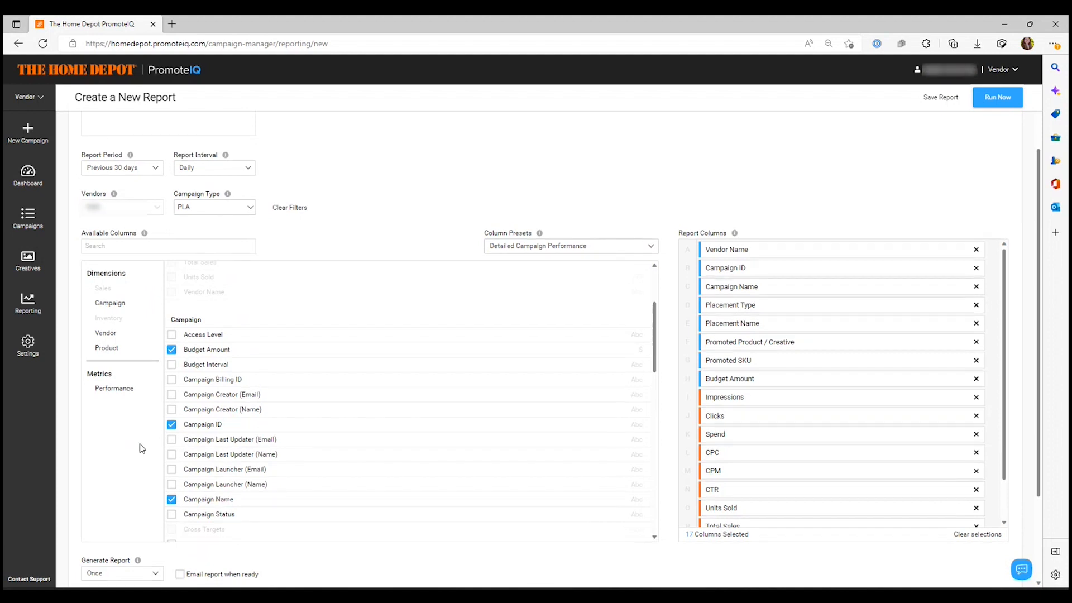
# Step: Set the report to generate weekly with an email when ready, and save and schedule it
pyautogui.scroll(-2, 172, 490)
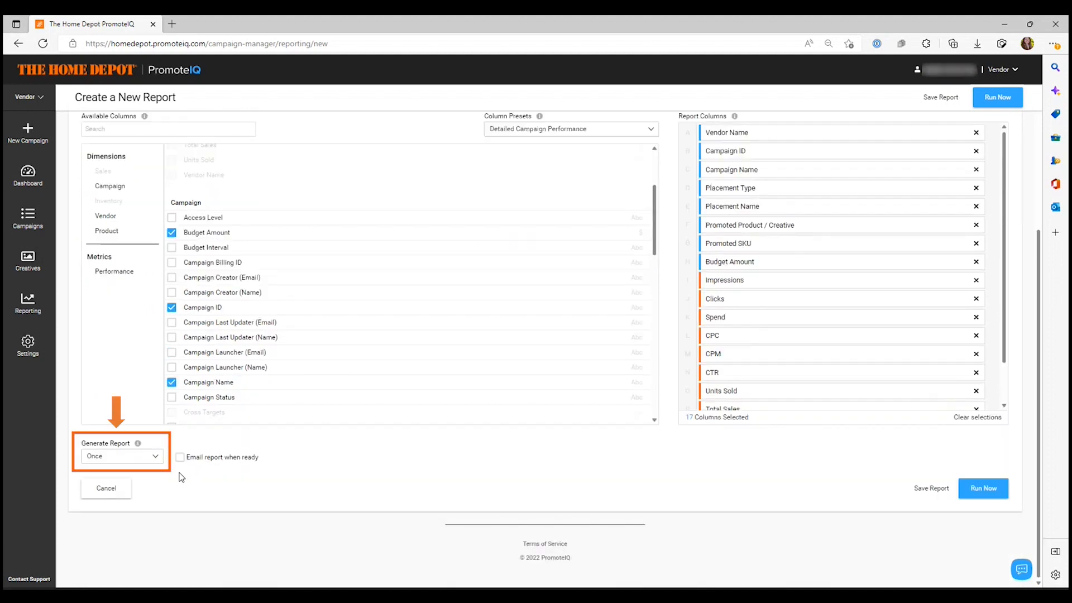
pyautogui.click(148, 458)
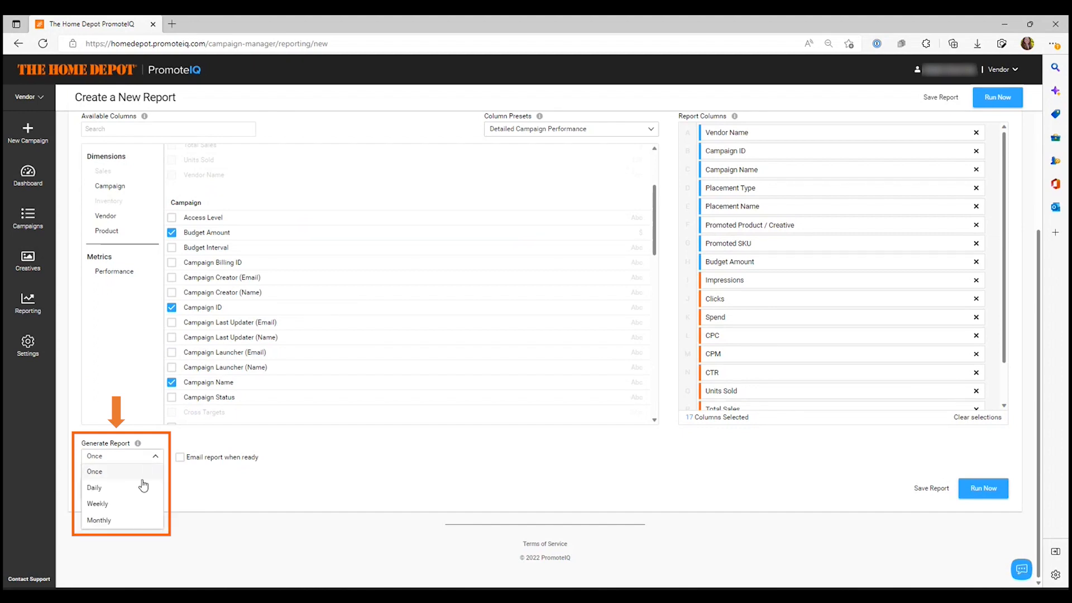
pyautogui.click(127, 505)
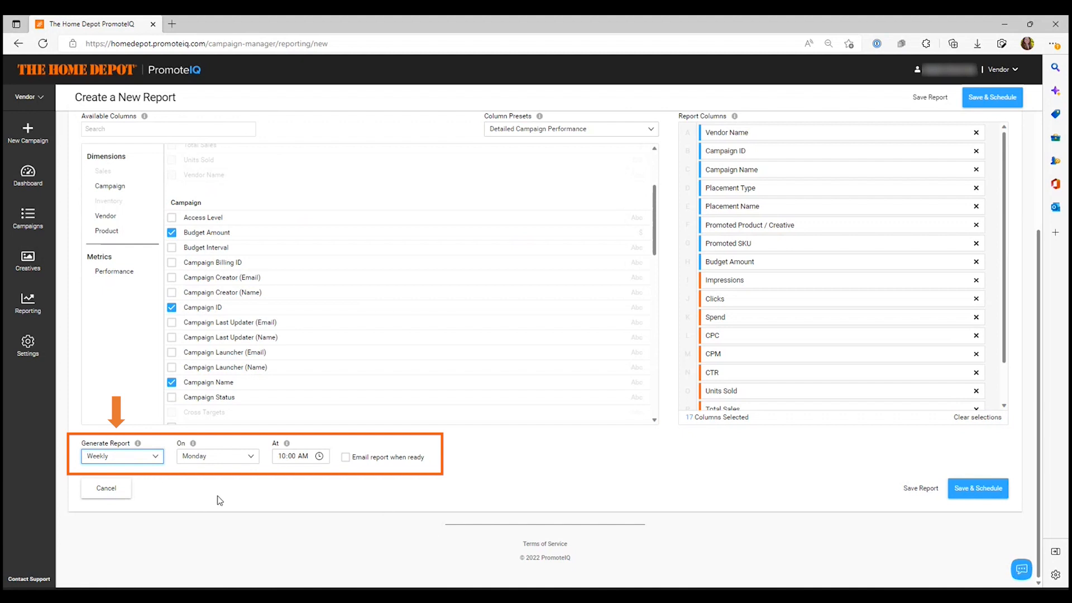
pyautogui.click(345, 457)
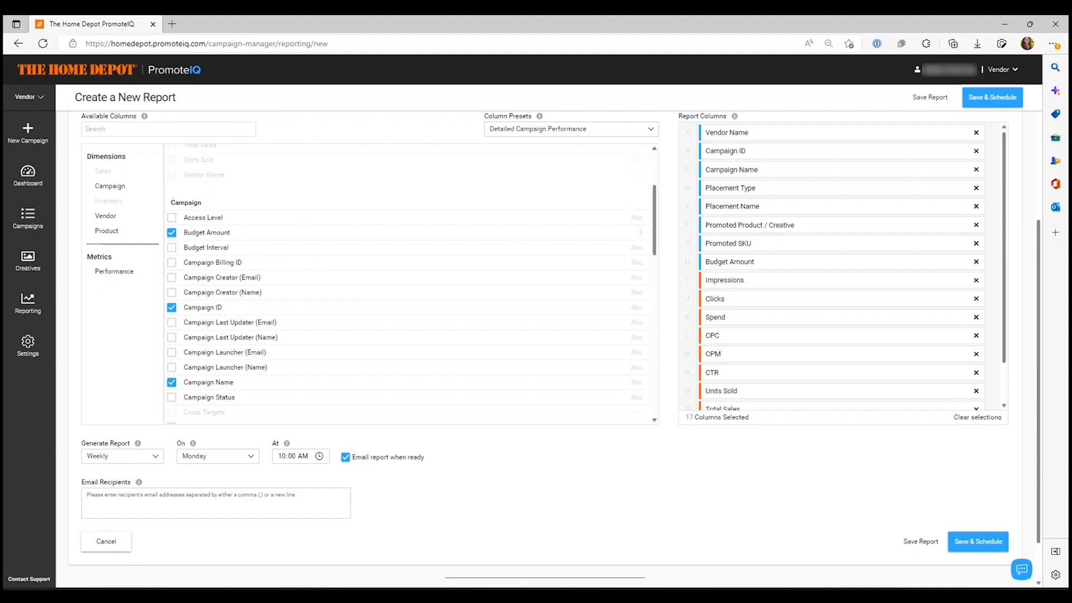
pyautogui.scroll(-1, 755, 487)
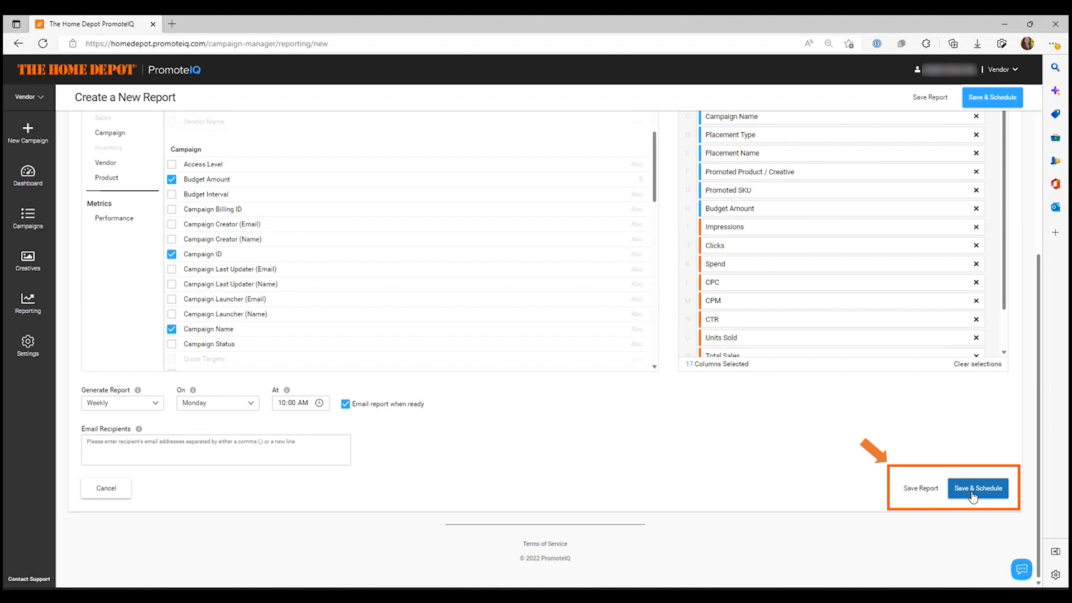
pyautogui.click(972, 492)
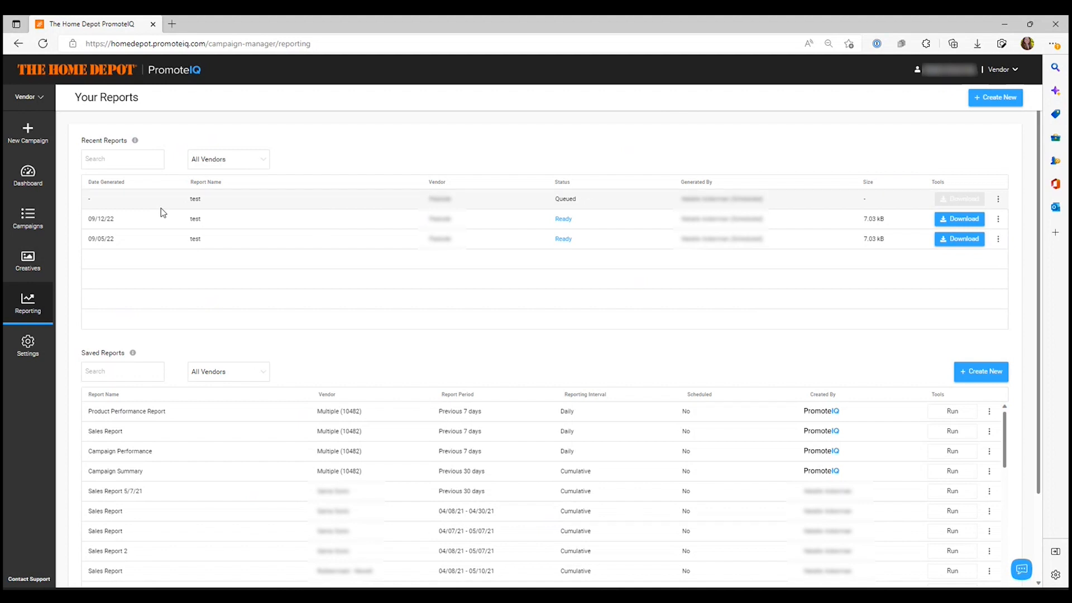
# Step: Review the run tools of the saved reports and show the available actions for the queued test report
pyautogui.scroll(-2, 224, 309)
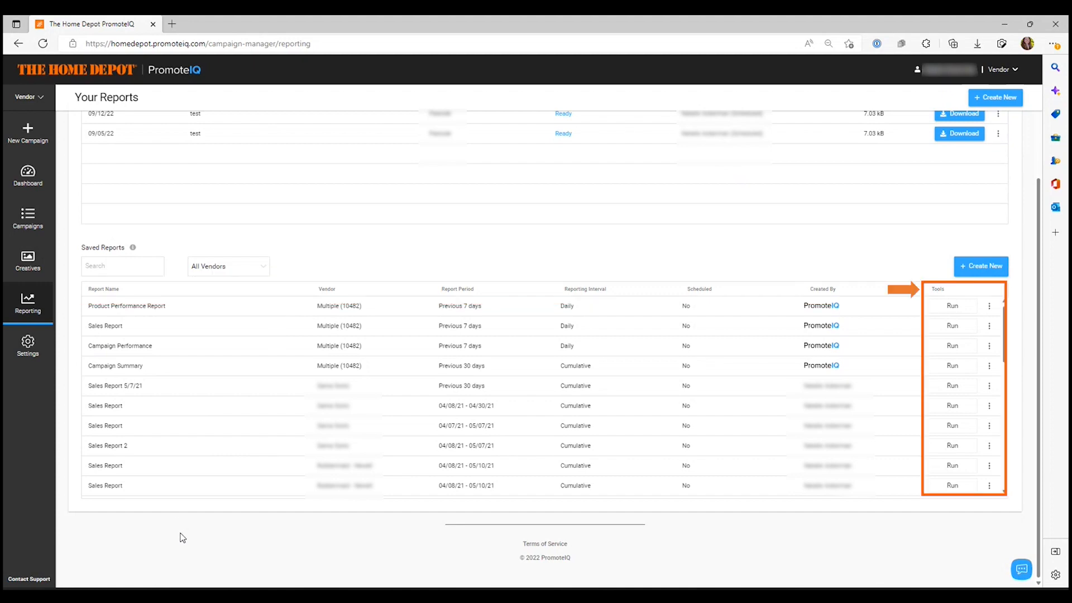
pyautogui.click(964, 390)
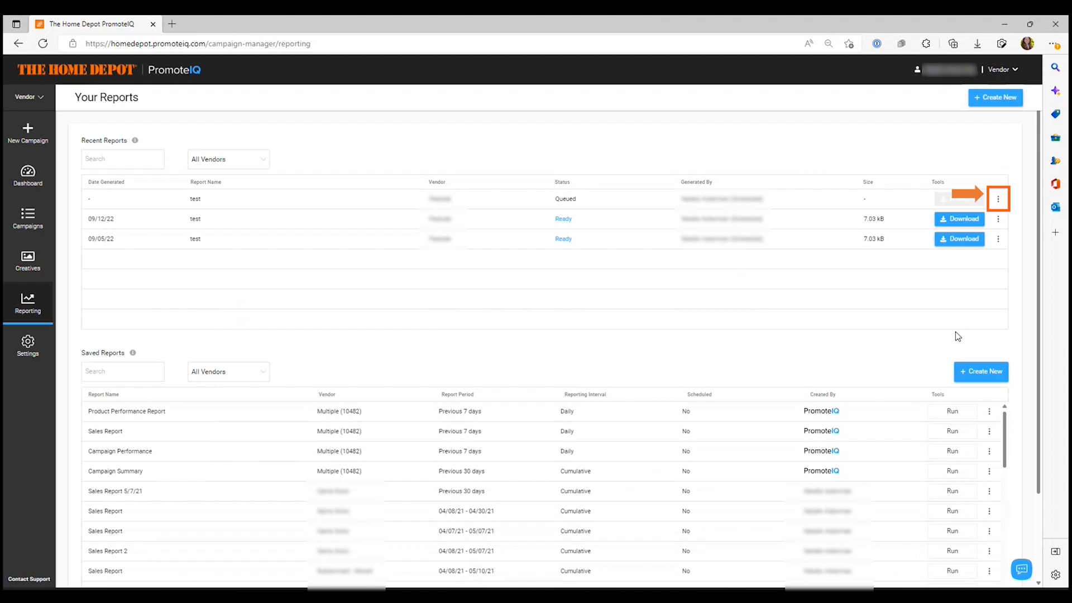
pyautogui.click(999, 201)
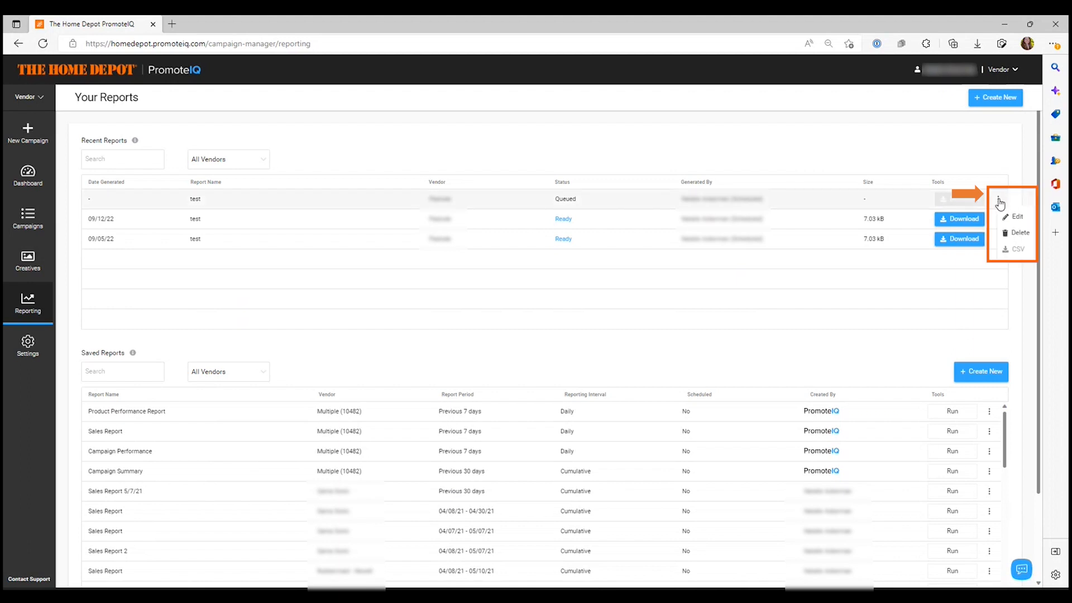